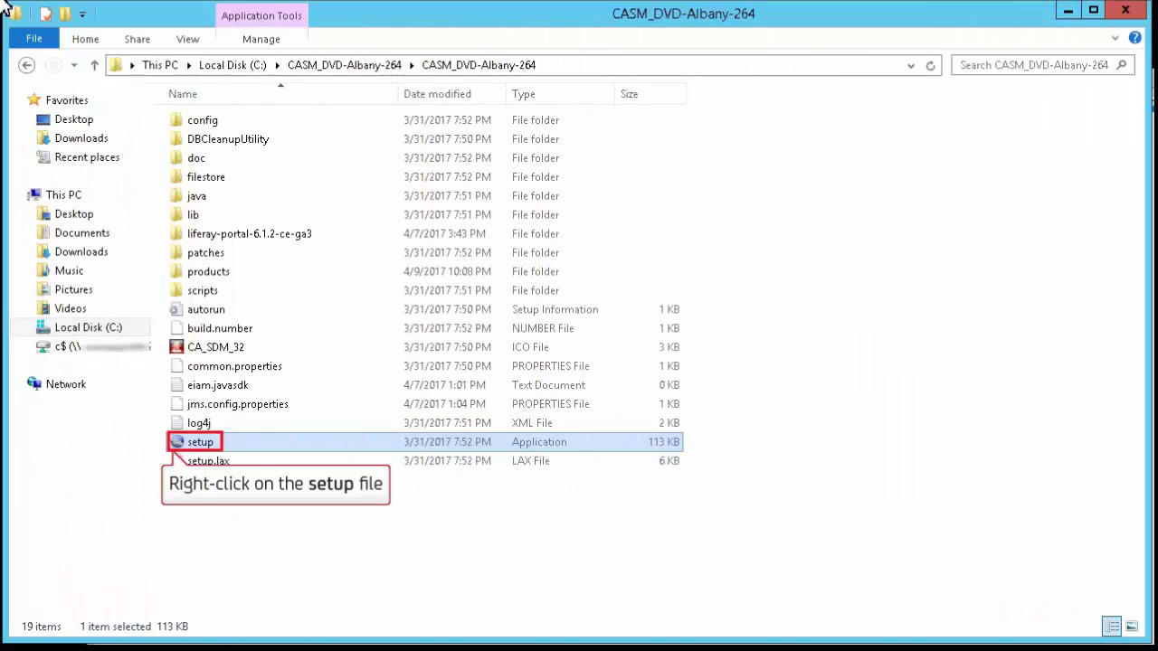
# Step: Run the setup file as administrator and open the CA Service Management installer with English as the language
pyautogui.rightClick(200, 445)
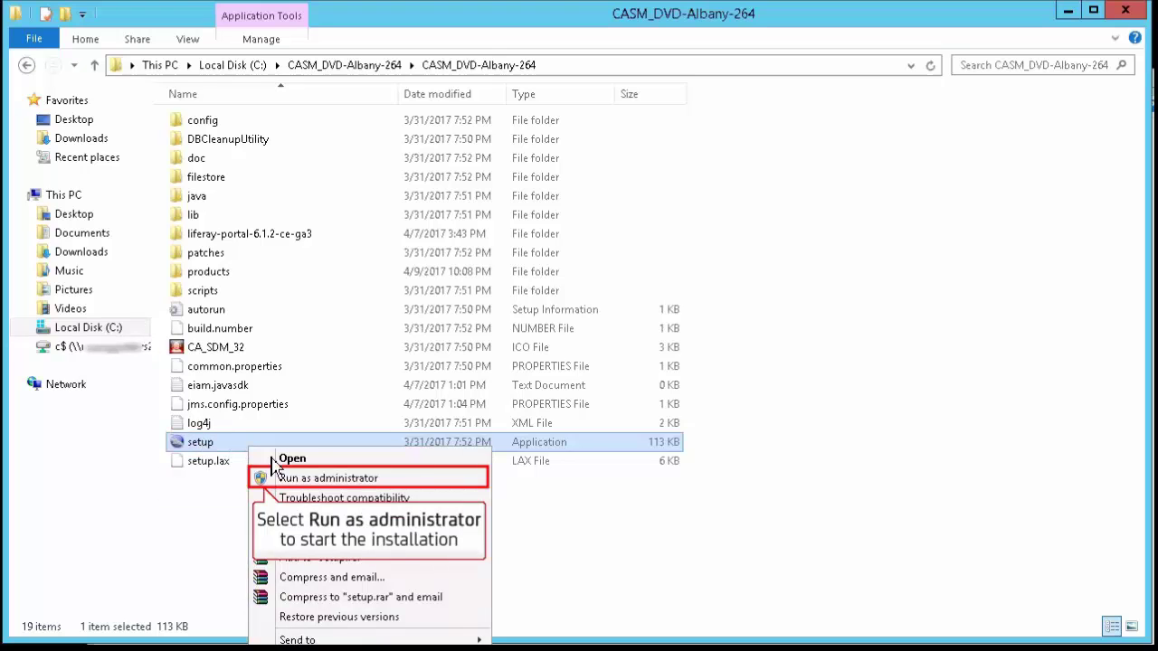
pyautogui.click(341, 478)
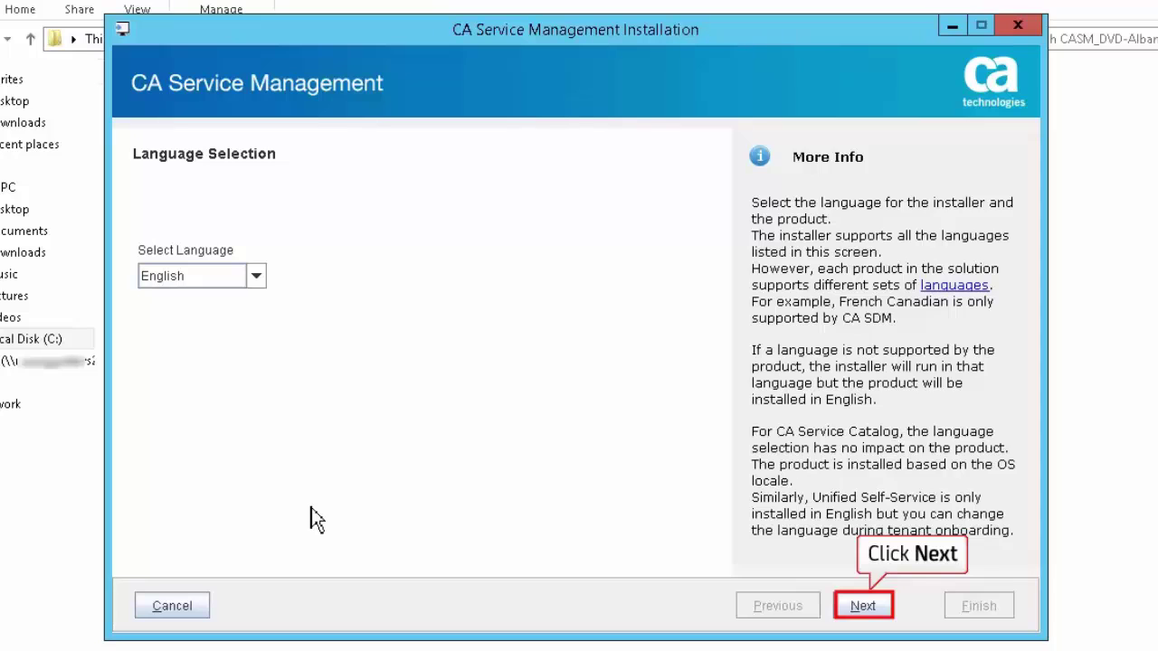
pyautogui.click(871, 611)
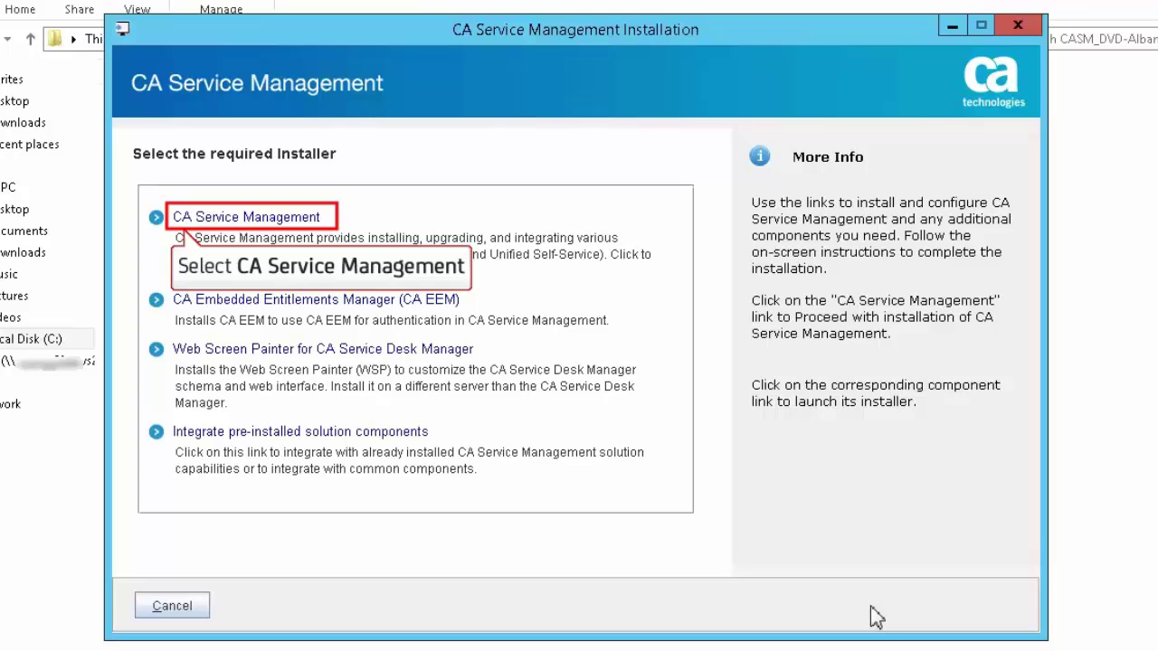
pyautogui.click(282, 219)
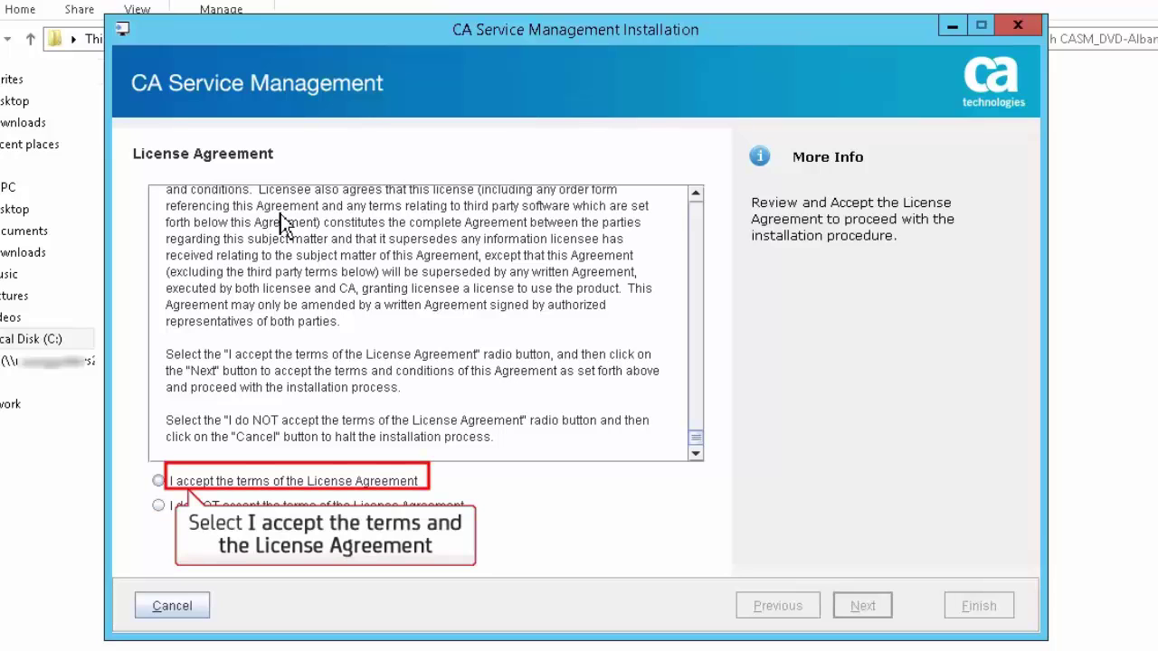
# Step: Accept the license agreement and submit the SQL Server database configuration for database mdb on port 1433
pyautogui.click(158, 480)
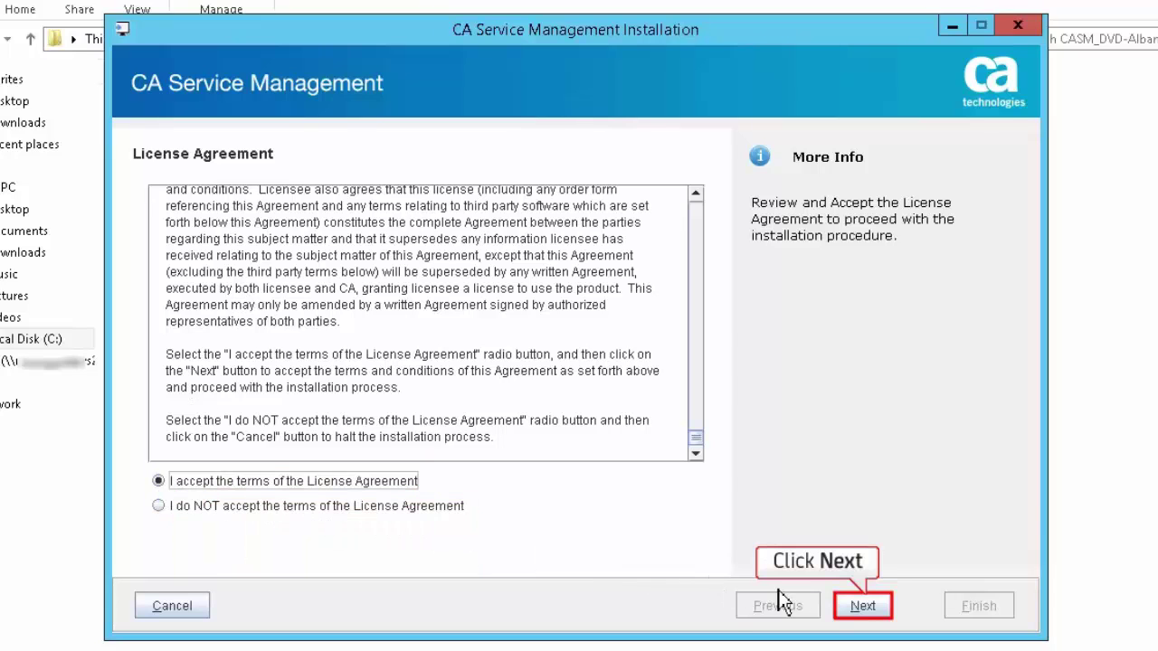
pyautogui.click(868, 606)
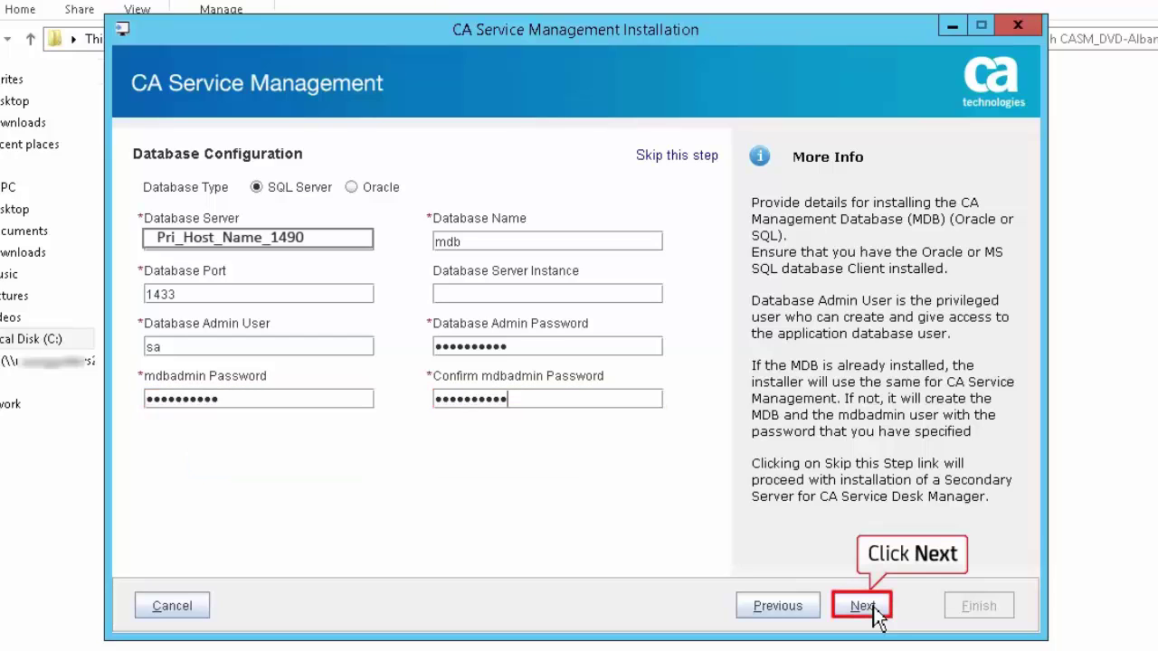
pyautogui.click(865, 612)
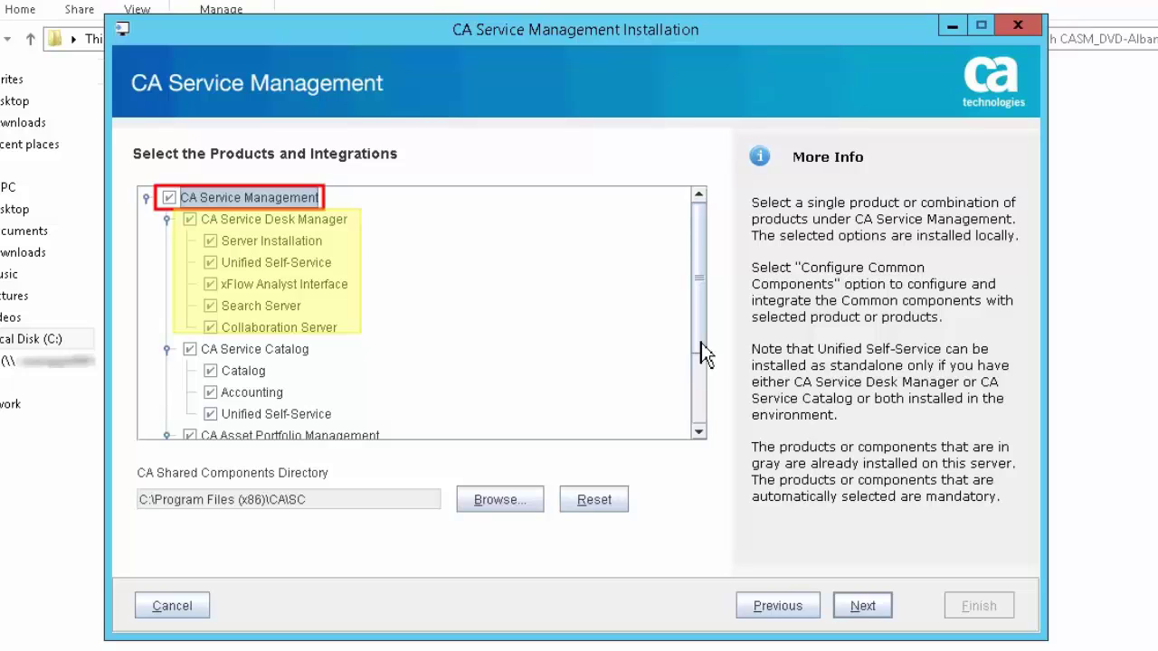
# Step: Keep all CA Service Management products and common component integrations selected, and continue past the installation prerequisites
pyautogui.scroll(-3, 705, 355)
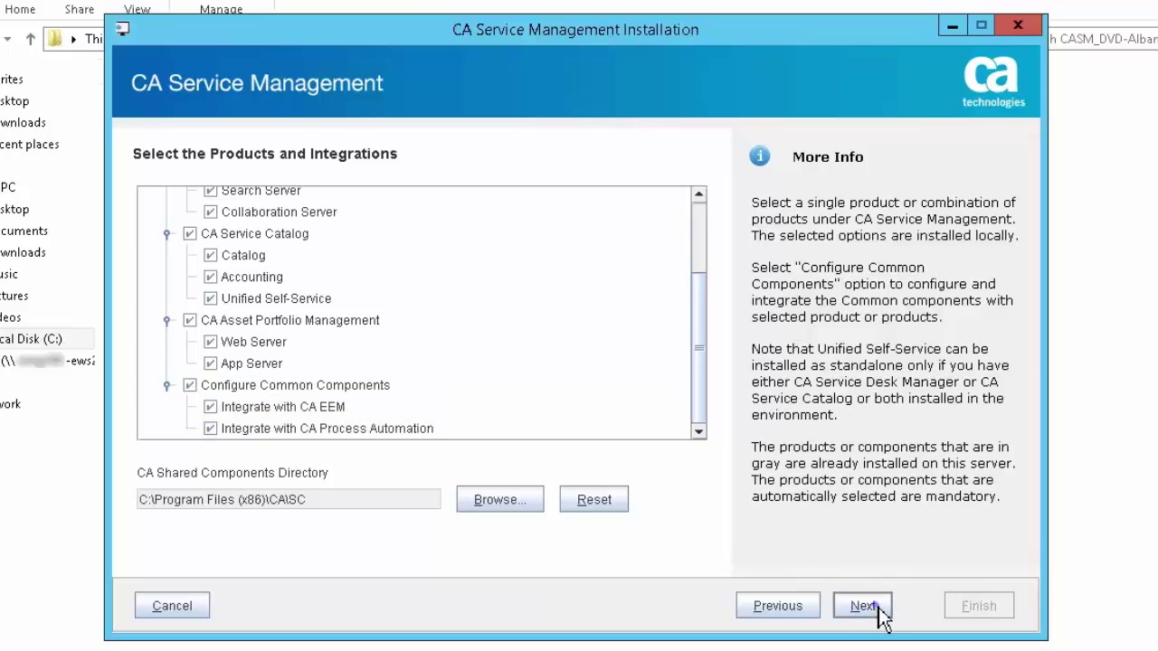
pyautogui.click(864, 606)
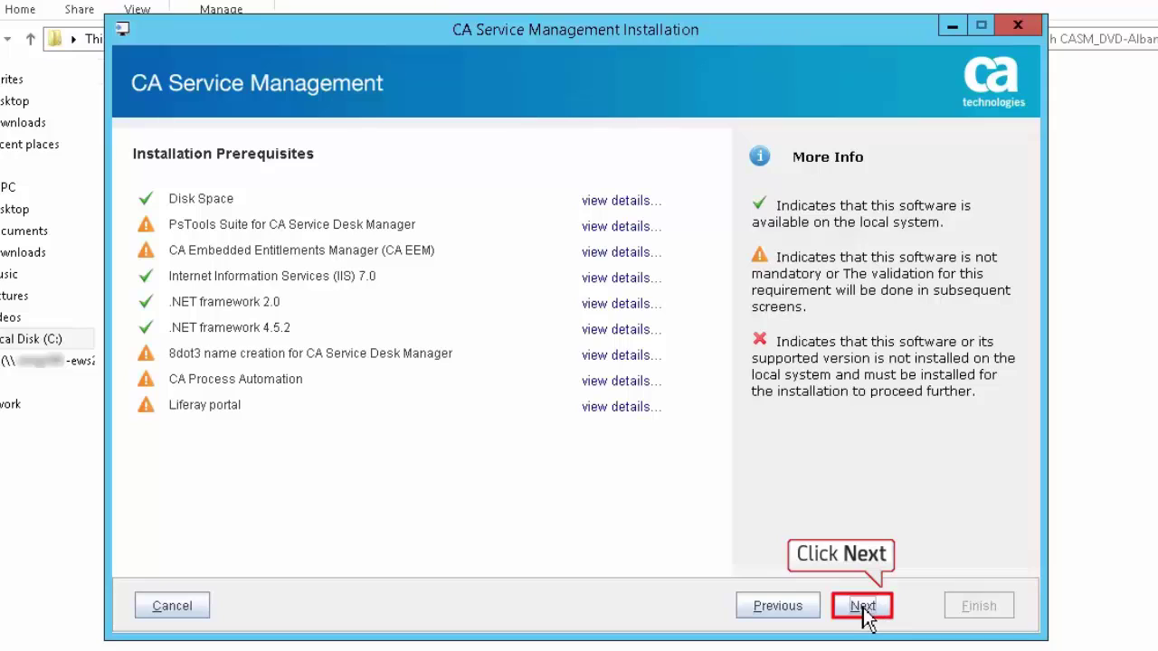
pyautogui.click(862, 608)
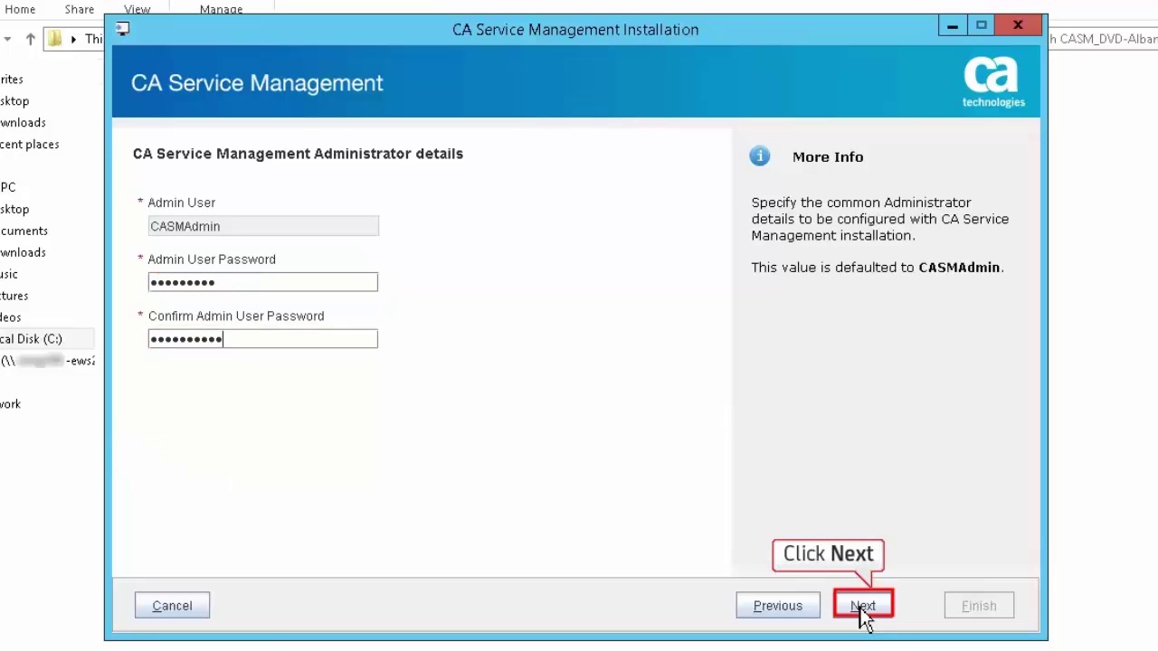
# Step: Submit the CASMAdmin administrator details and set up Service Desk Manager as a Conventional primary server with Tomcat ports 8080 and 8085
pyautogui.click(865, 603)
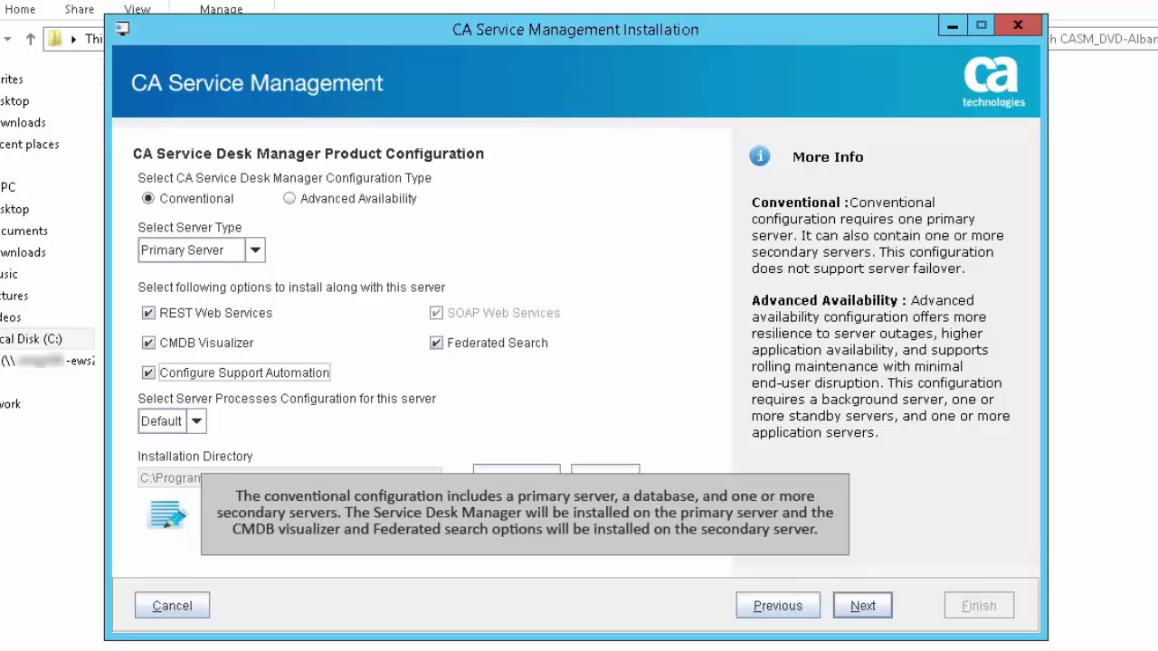
pyautogui.click(864, 608)
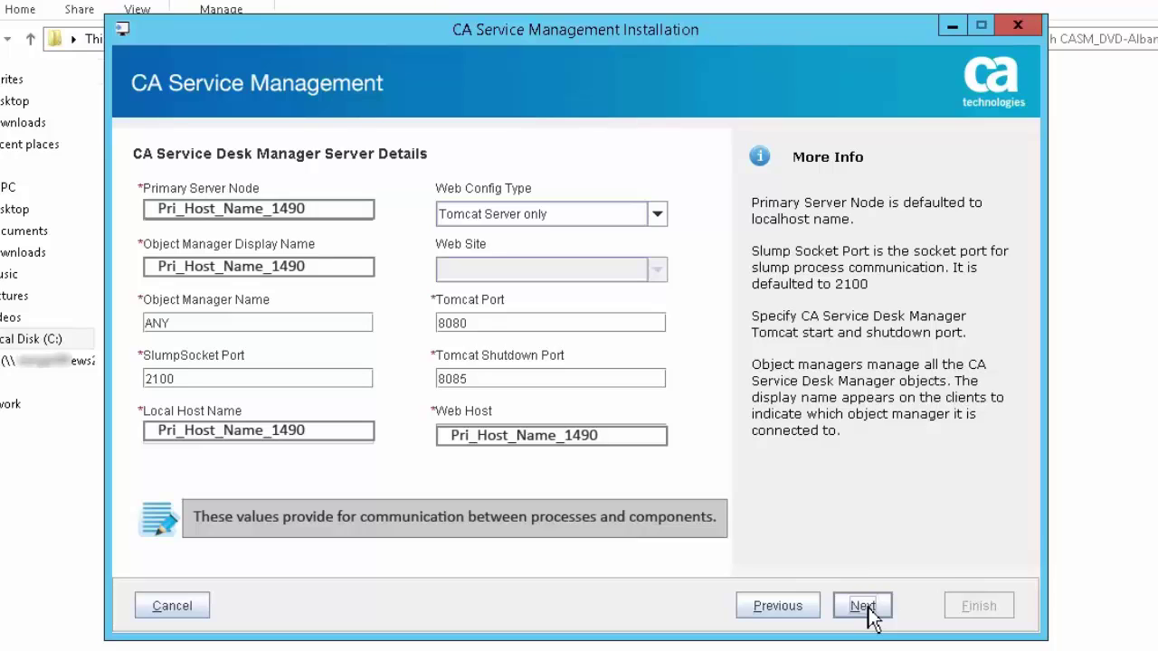
pyautogui.click(864, 608)
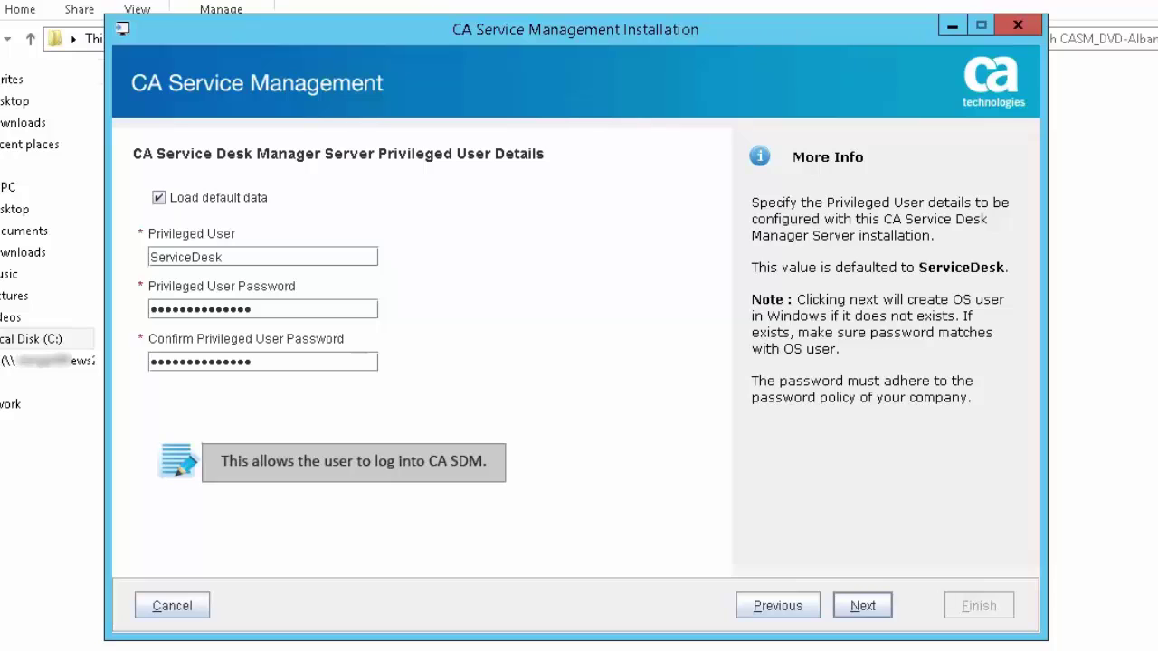
# Step: Submit the Service Desk Manager privileged user and optional component details, and set the Support Automation configuration type to Main Server
pyautogui.click(862, 606)
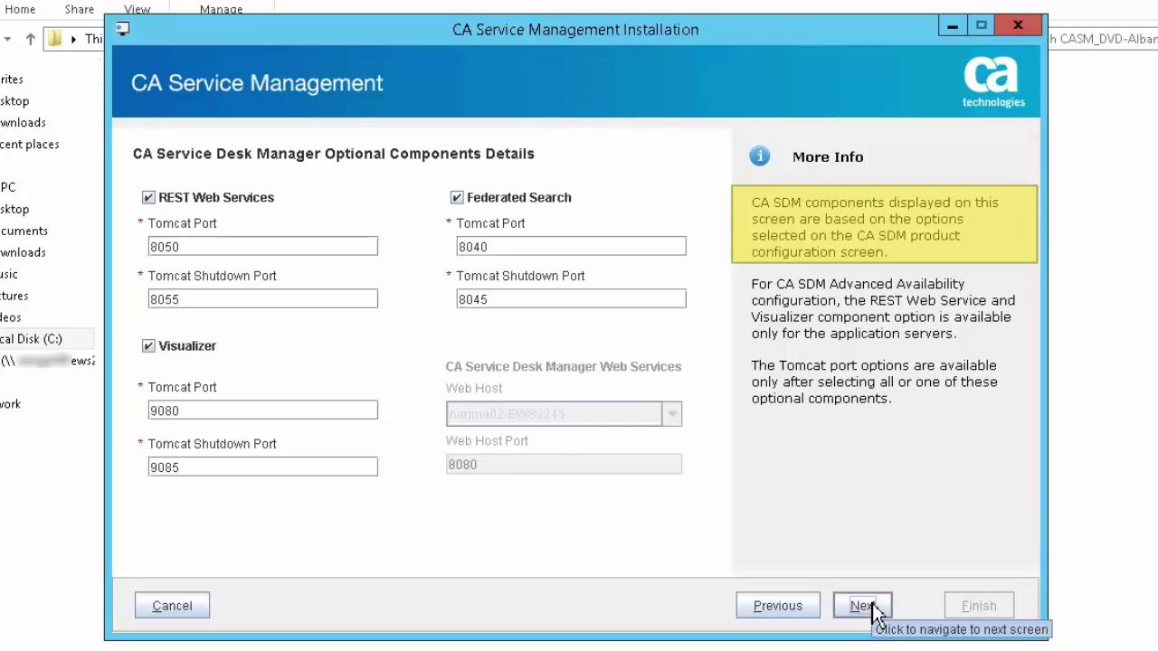
pyautogui.click(874, 614)
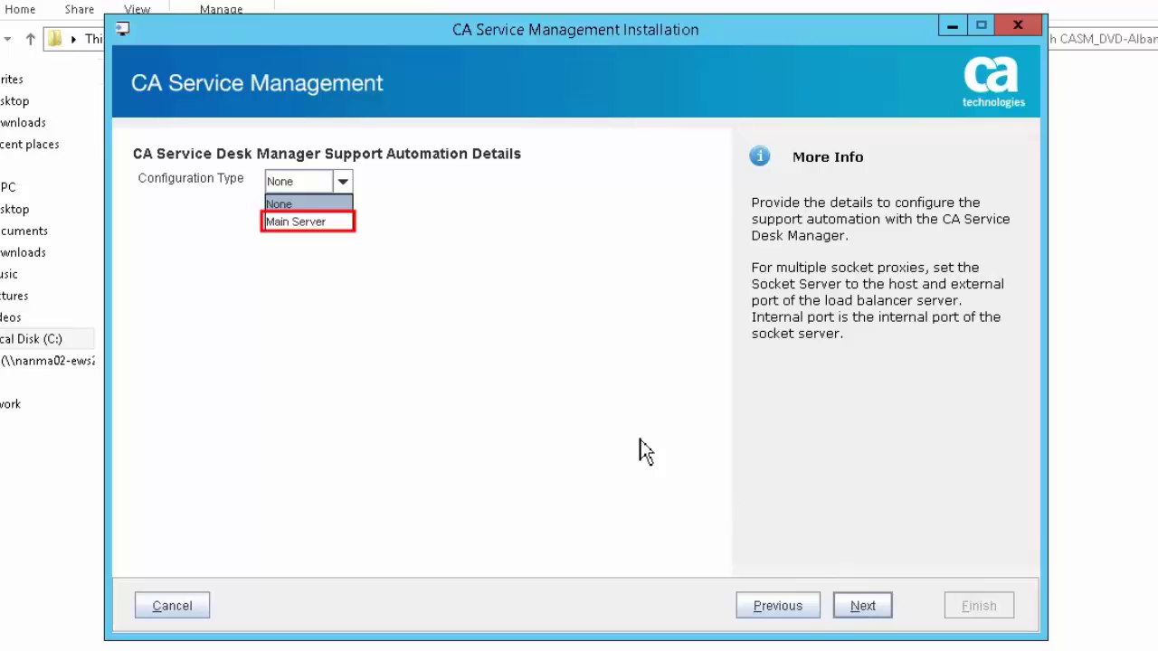
pyautogui.click(322, 222)
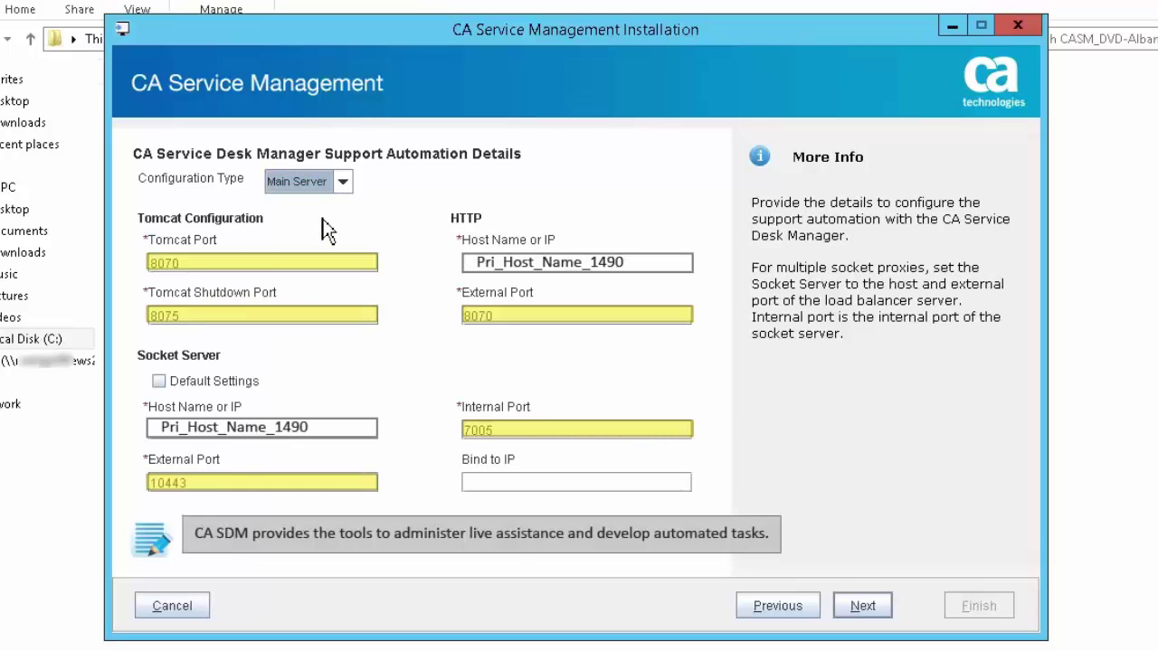
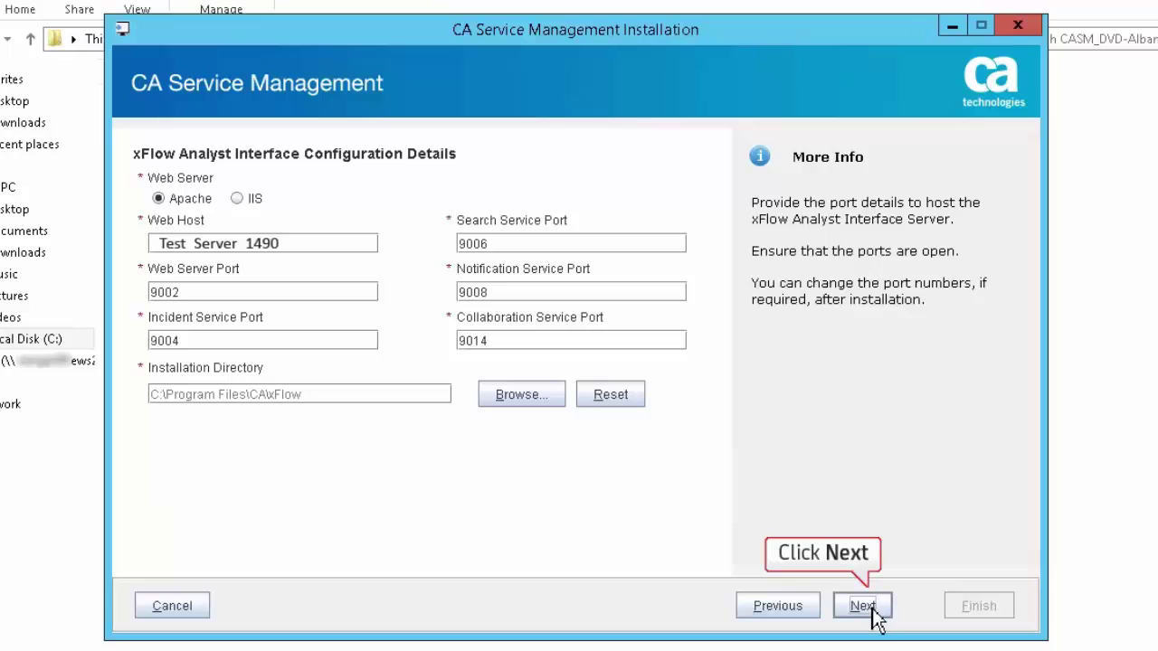
# Step: Submit the xFlow Analyst Interface settings with Apache on port 9002 and the Search Server settings for Test_Server_1493 without initial load
pyautogui.click(864, 606)
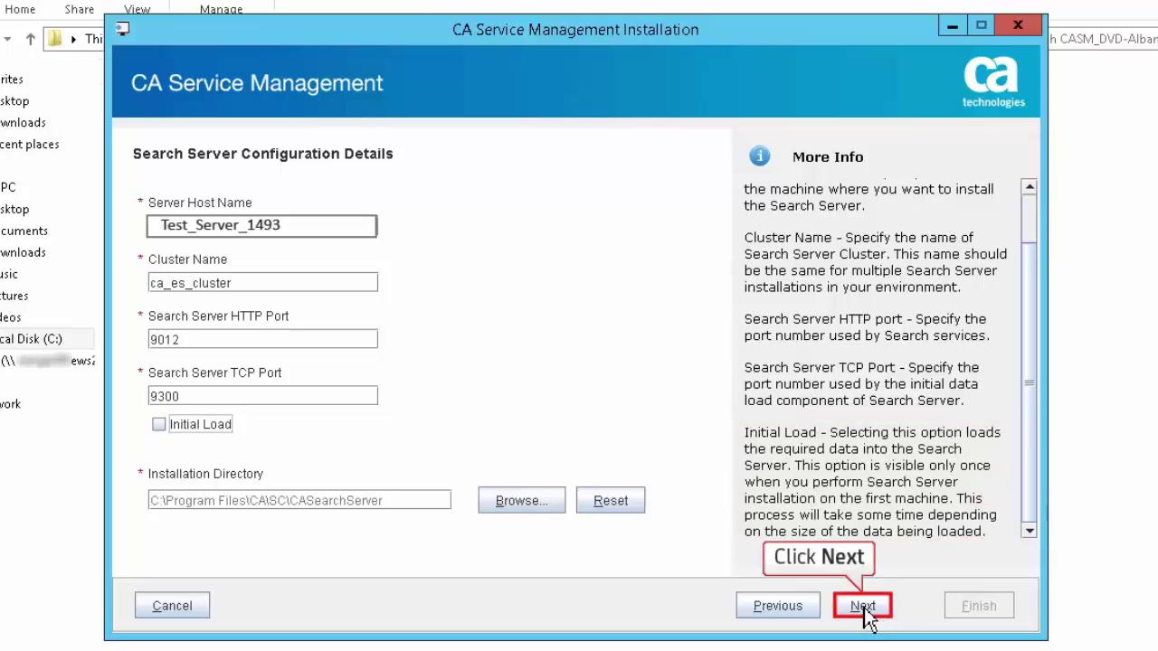
pyautogui.click(862, 606)
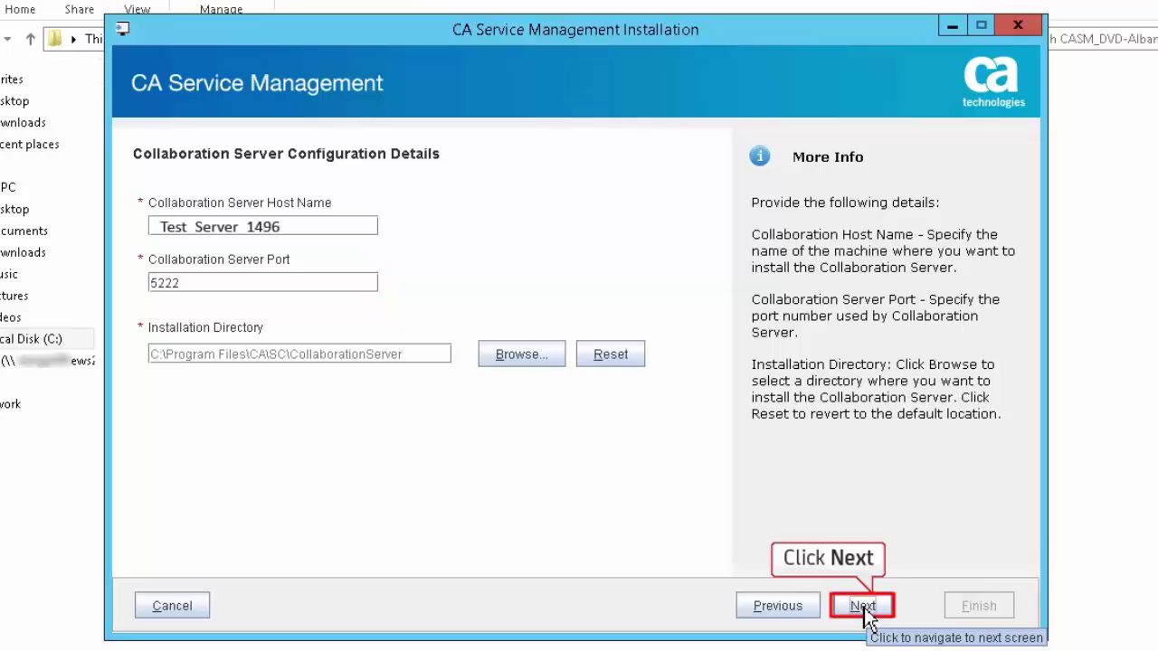
# Step: Submit the Collaboration Server settings with port 5222 and the Service Catalog settings with business unit BU and all content selected
pyautogui.click(862, 608)
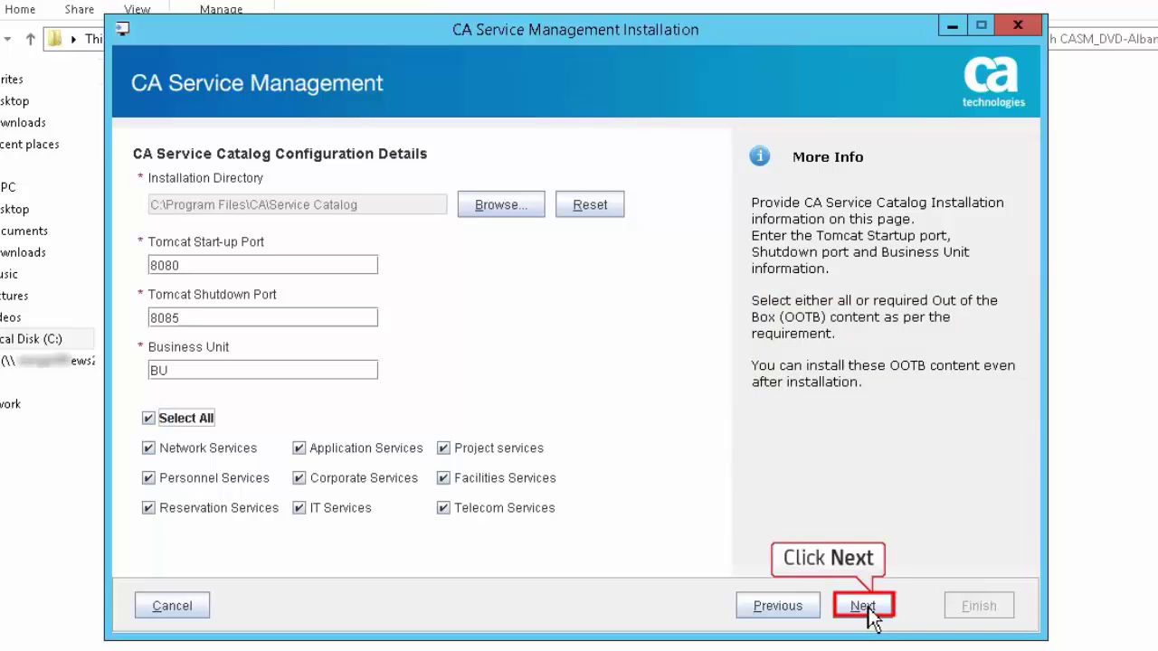
pyautogui.click(864, 606)
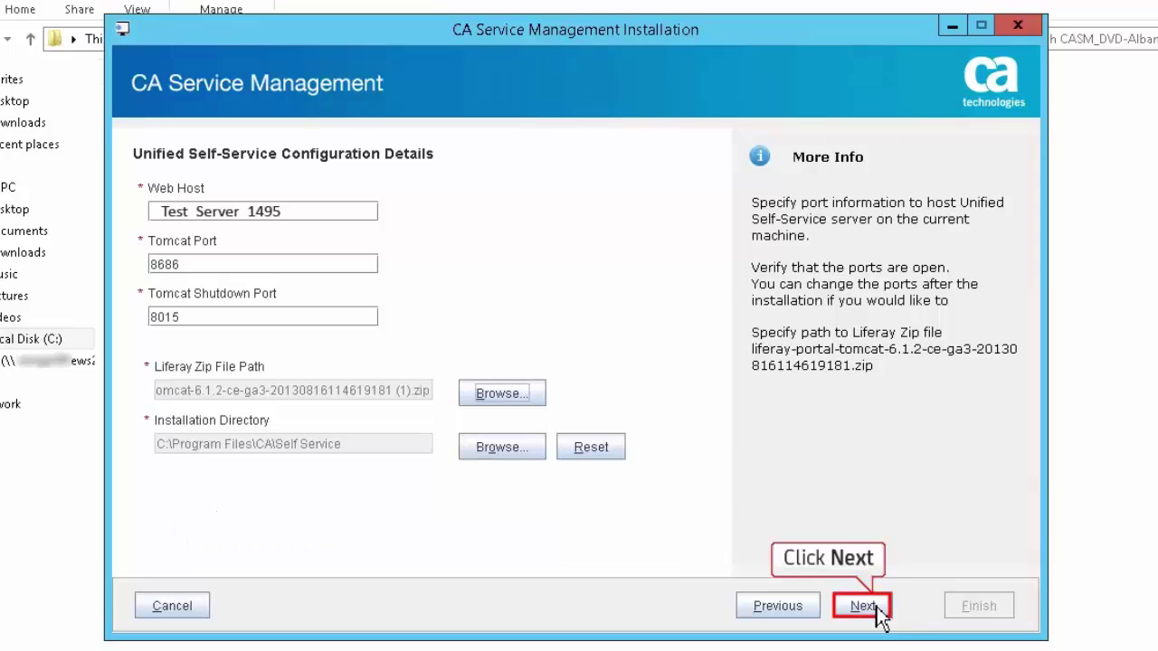
# Step: Submit the Unified Self-Service settings: Tomcat ports 8686 and 8015, database USS_mdb, and mail server mailsdm.ca.com on SMTP port 25
pyautogui.click(862, 607)
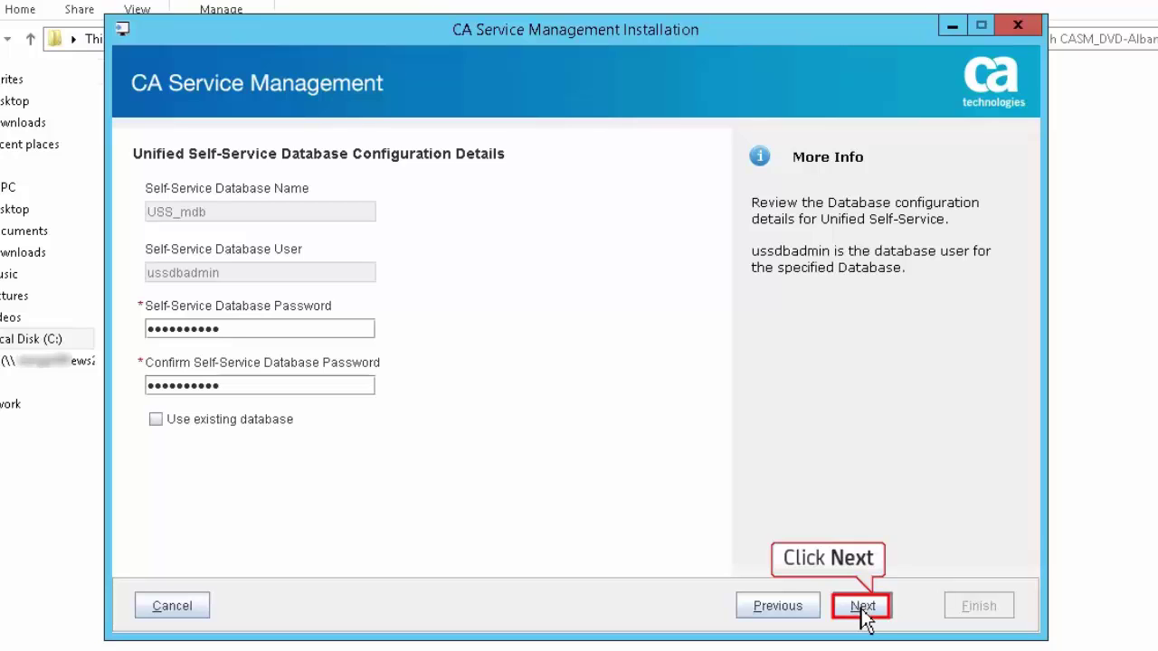
pyautogui.click(862, 613)
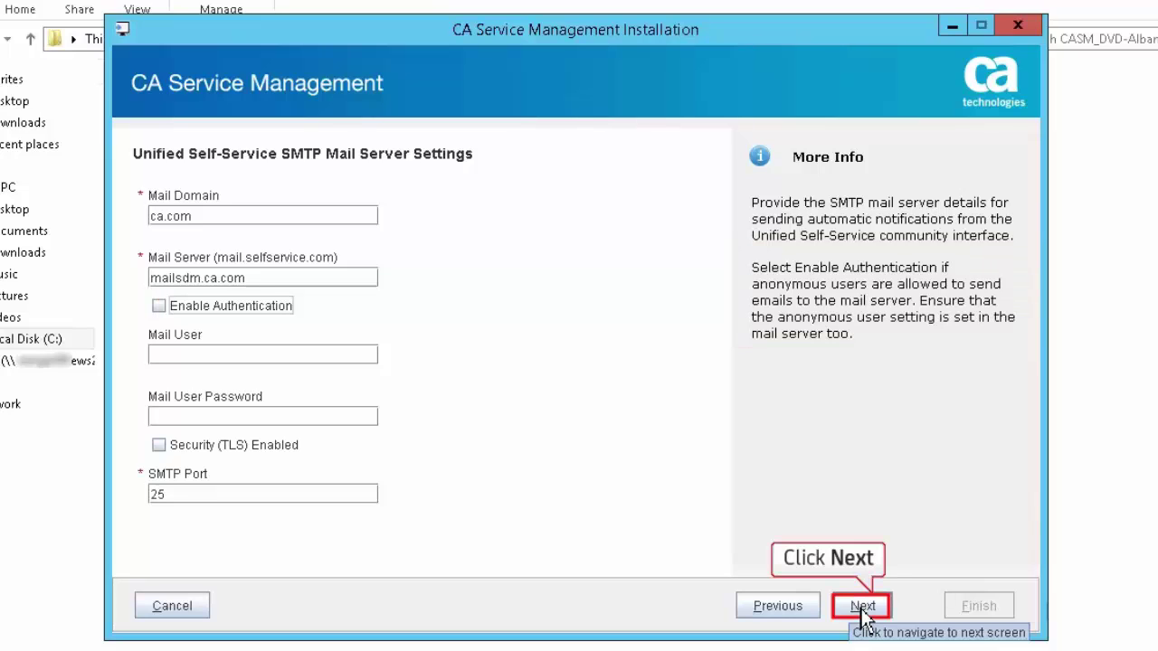
pyautogui.click(862, 606)
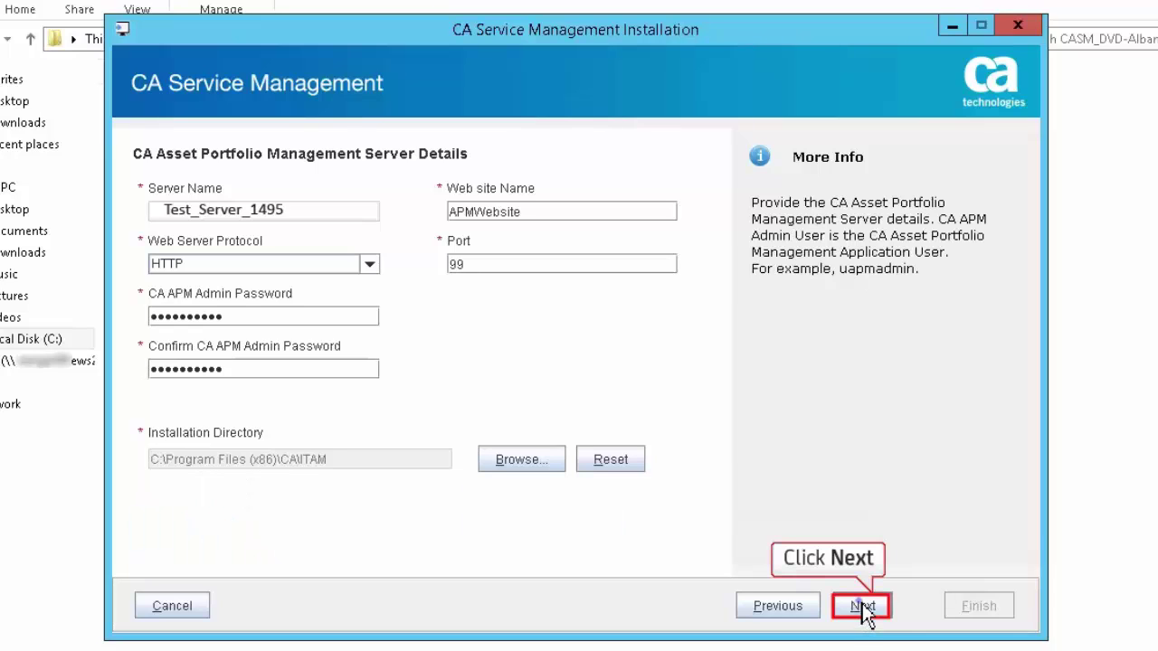
# Step: Submit the Asset Portfolio Management server details with HTTP on port 99, and the CA EEM and CA Process Automation integration details
pyautogui.click(864, 613)
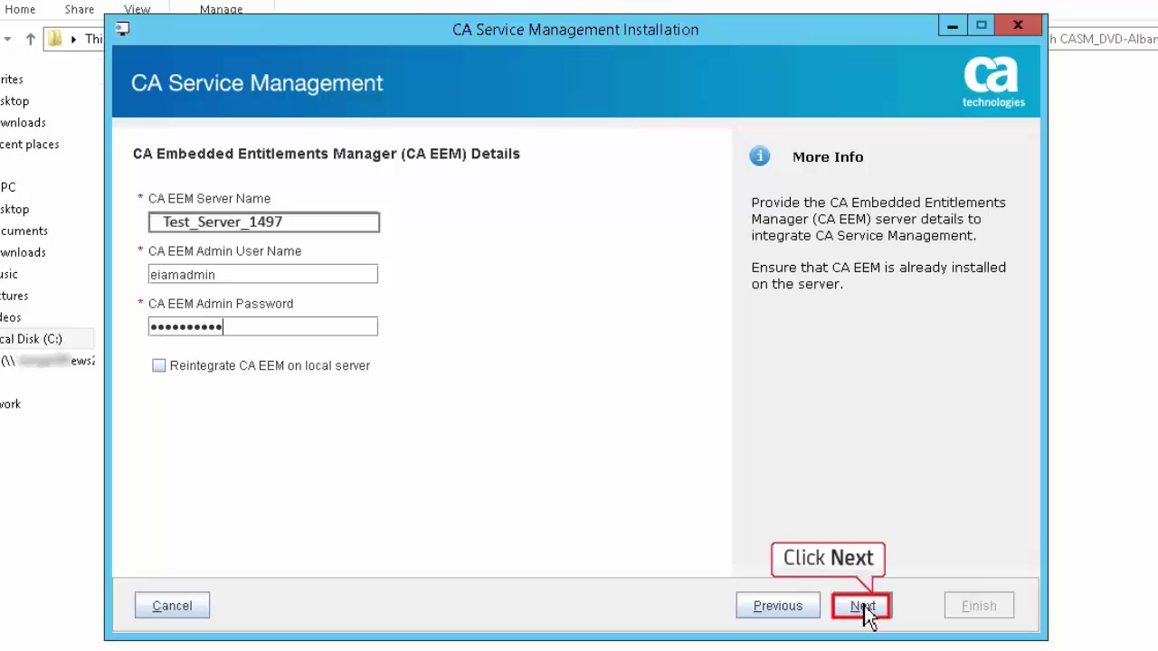
pyautogui.click(868, 612)
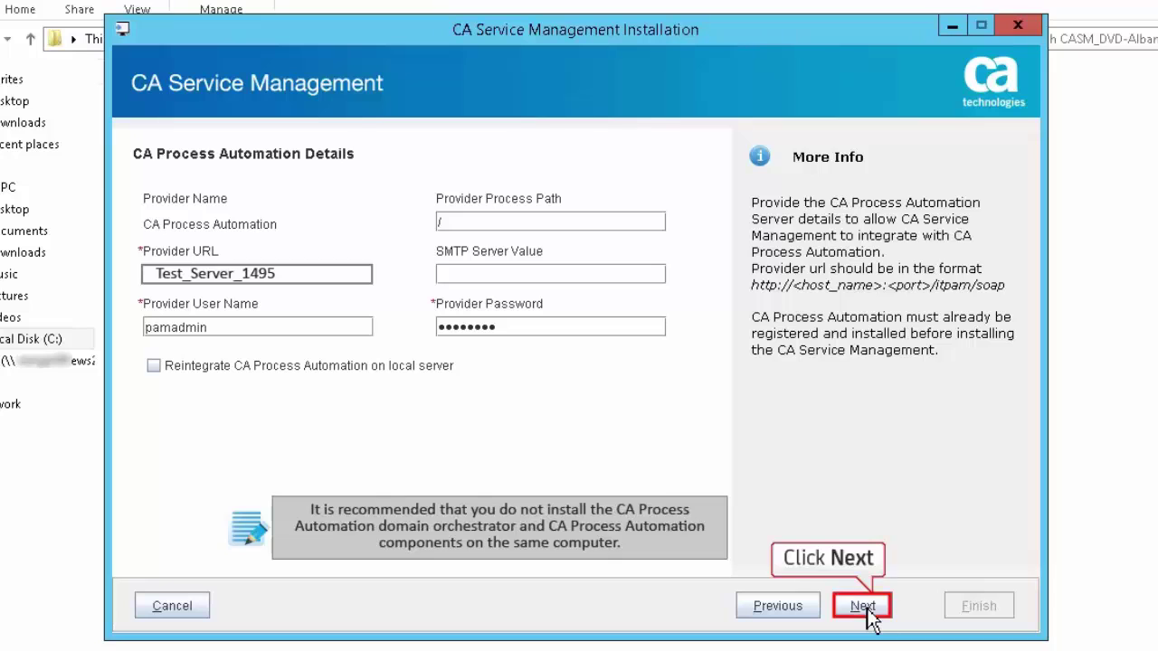
pyautogui.click(862, 606)
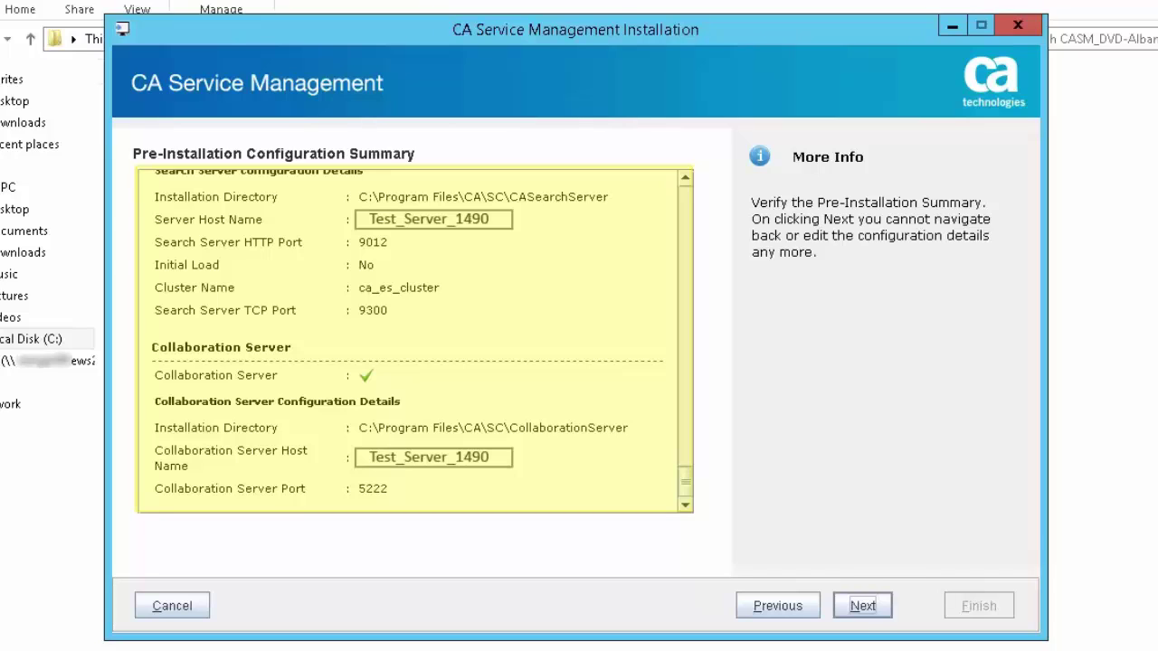
# Step: Confirm the pre-installation configuration summary and start installing all listed components
pyautogui.click(870, 613)
pyautogui.moveTo(686, 426); pyautogui.dragTo(711, 483)
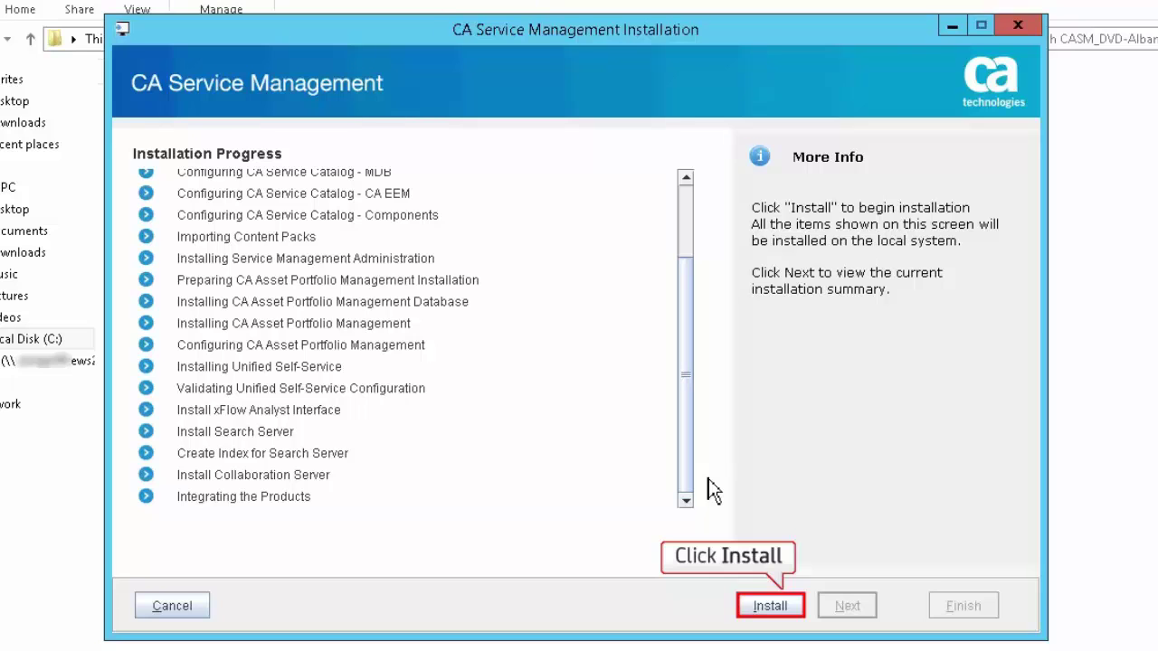
pyautogui.click(770, 605)
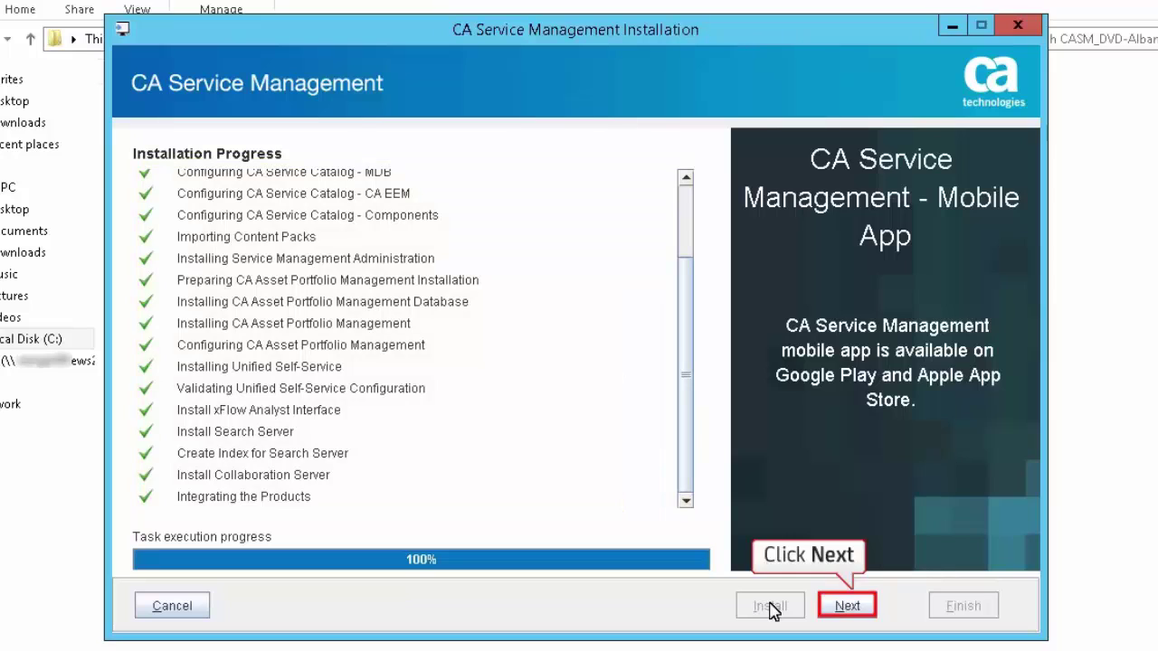
# Step: Continue to the post deployment summary and finish the installation wizard
pyautogui.click(848, 608)
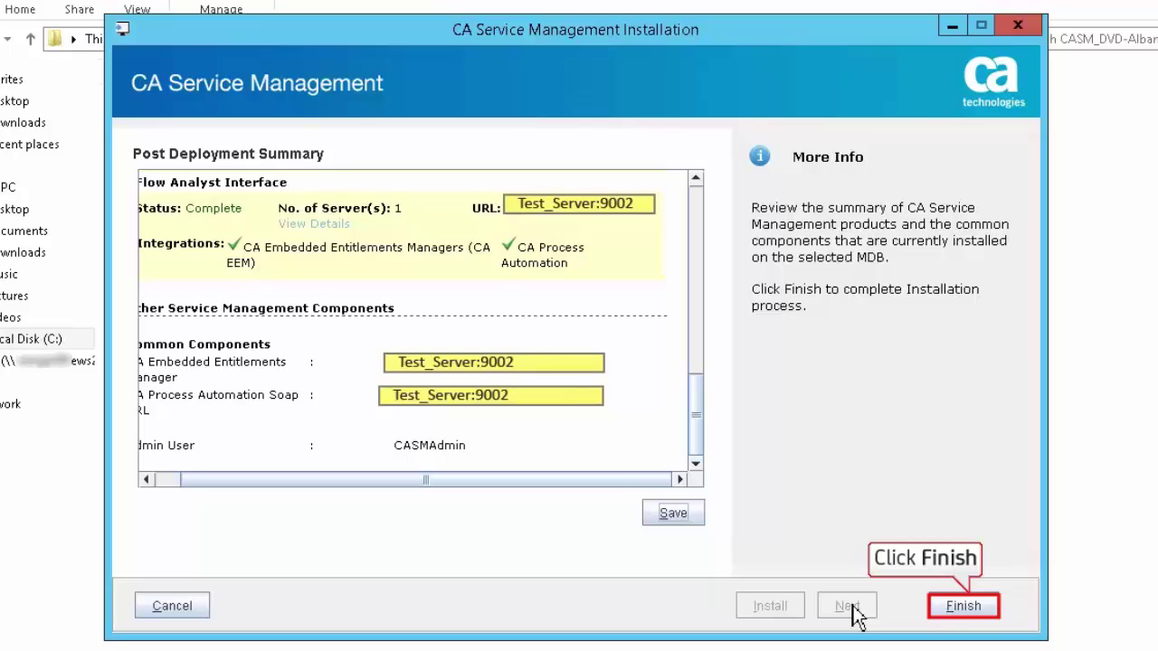
pyautogui.click(939, 589)
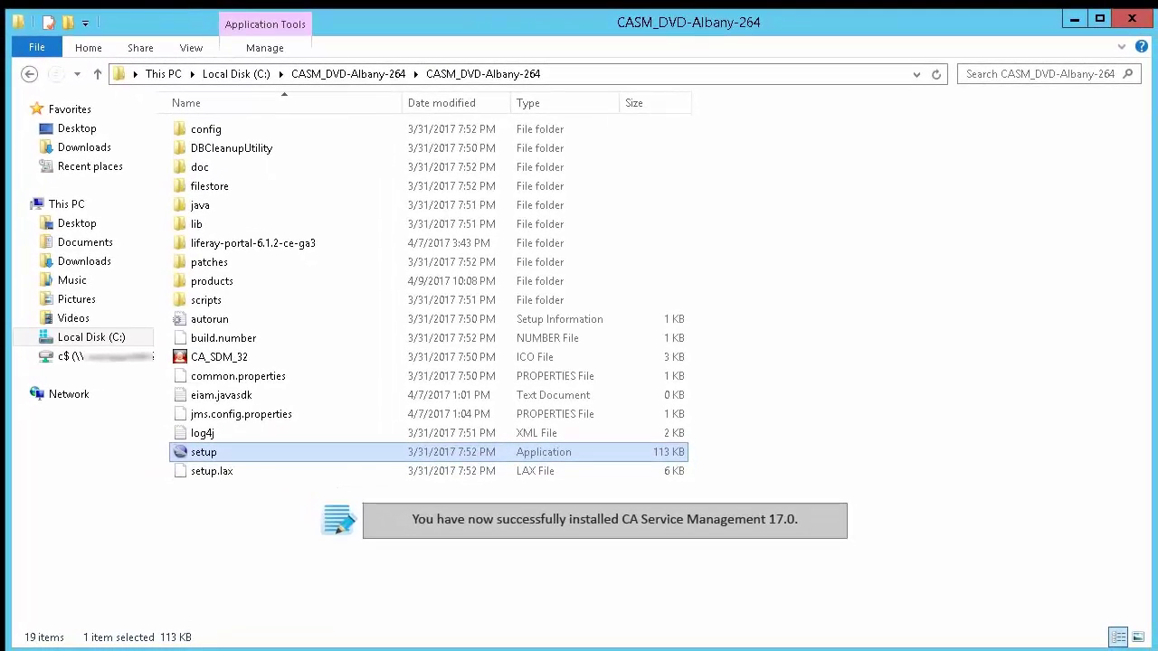